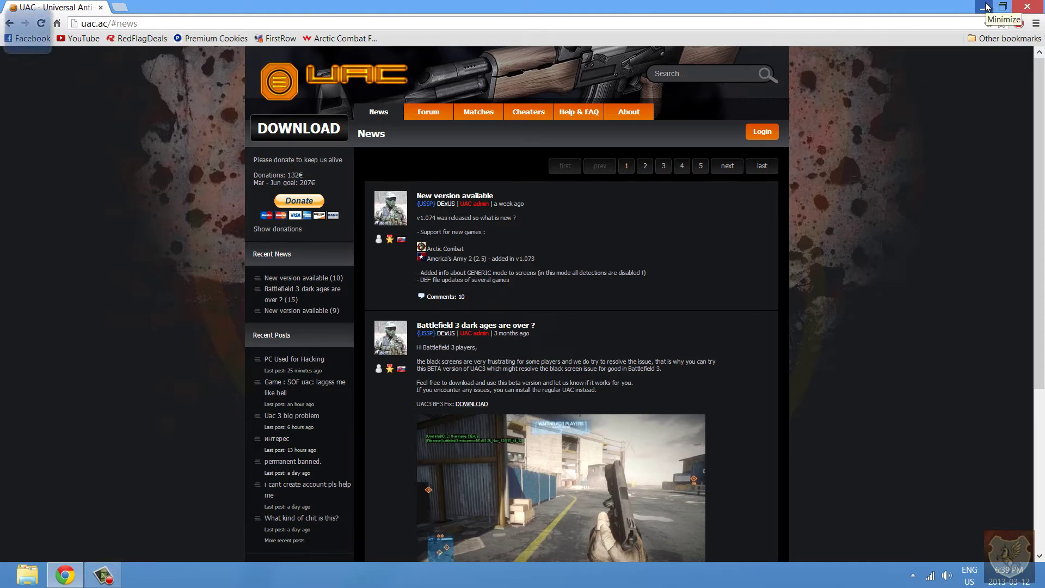
Minimize the browser and launch Universal Anticheat 3 from its desktop shortcut as administrator, allowing it to make changes.
left_click(987, 8)
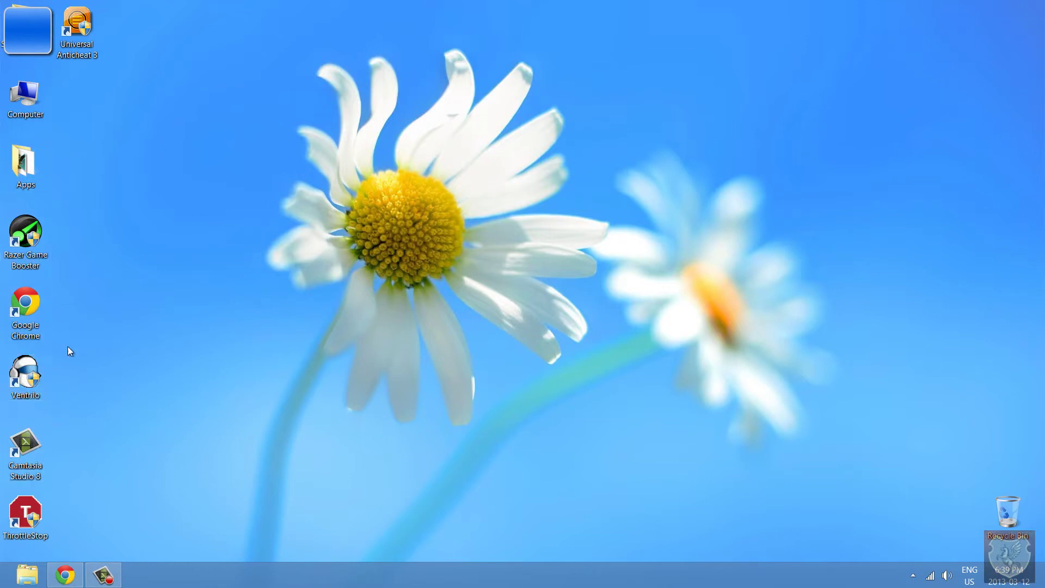
right_click(83, 43)
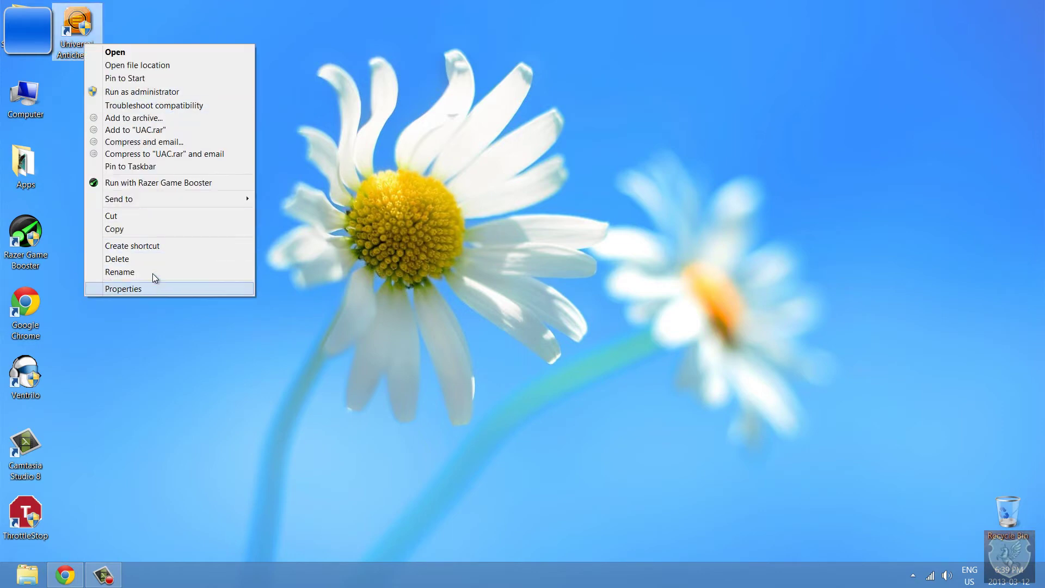
left_click(186, 92)
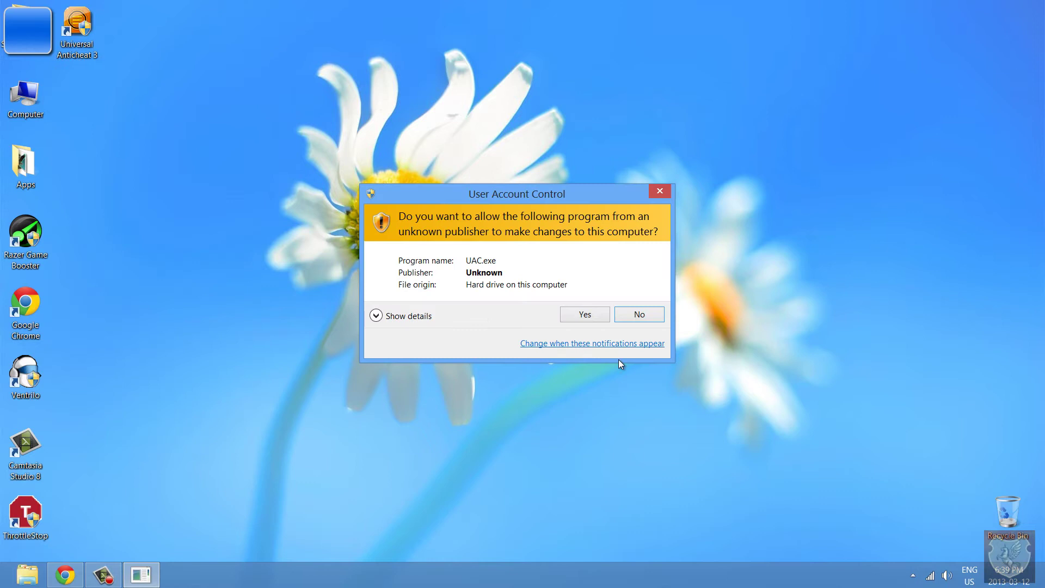
left_click(586, 314)
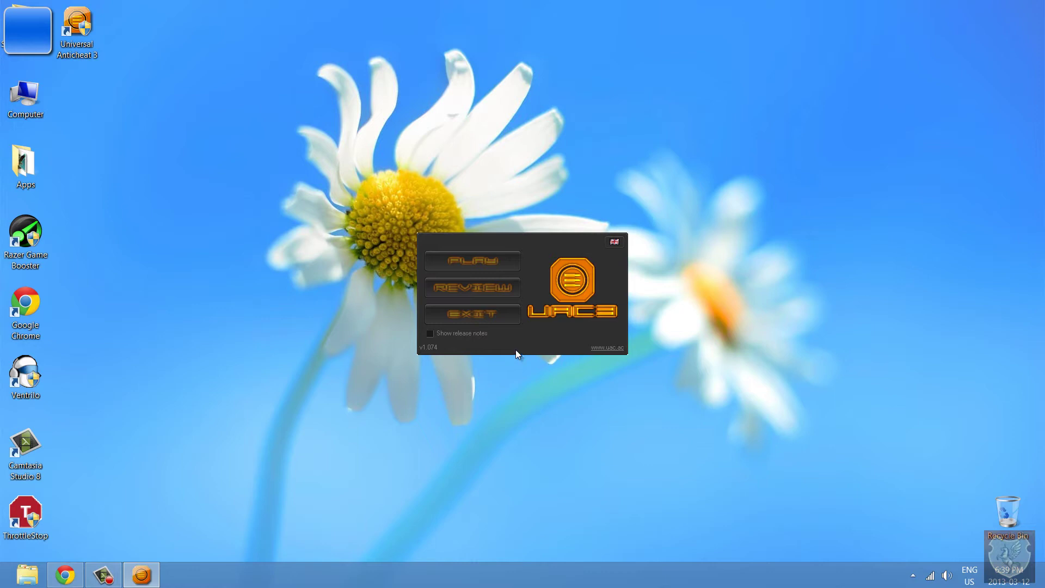
Enter play mode and dismiss the donation information once its waiting time is over.
left_click(504, 266)
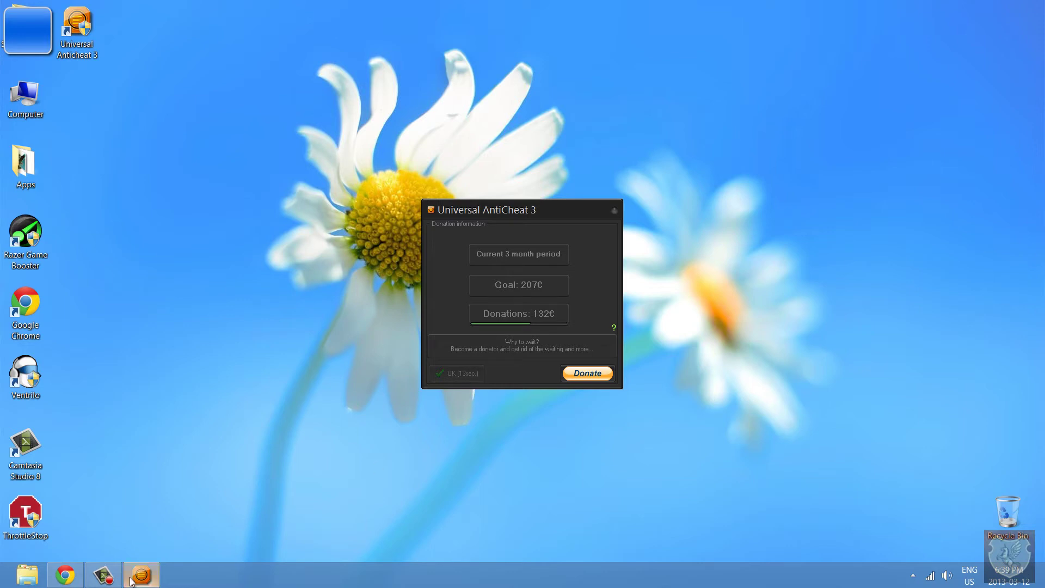
mouse_move(175, 555)
left_click(442, 371)
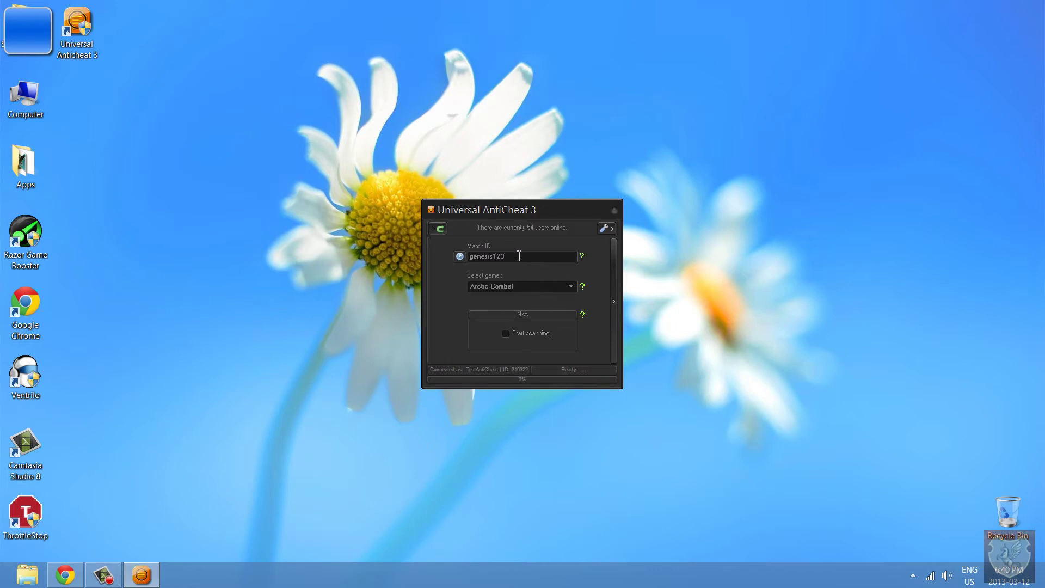
Select Arctic Combat as the game for match ID genesis123.
double_click(515, 256)
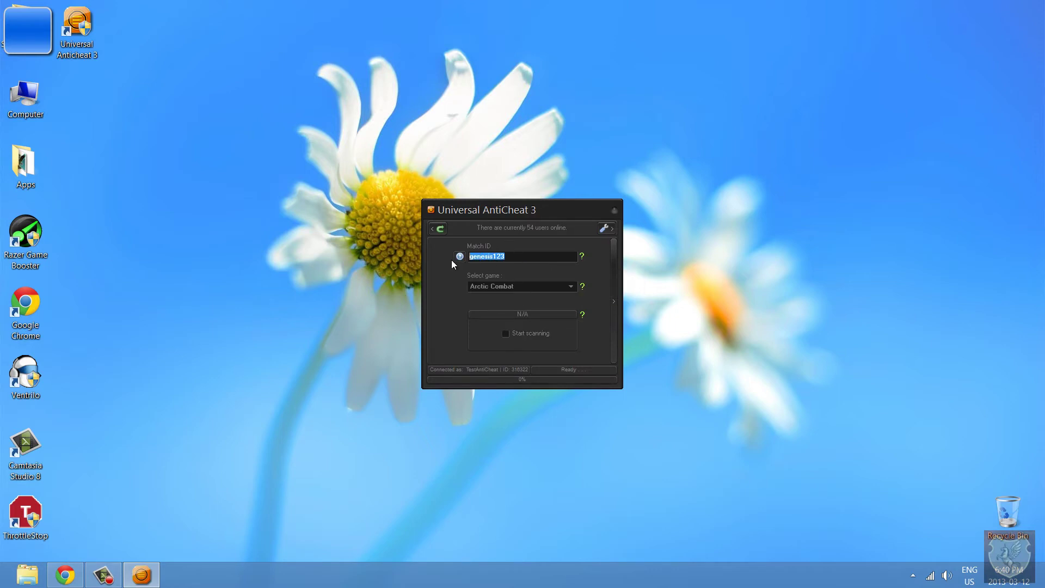
left_click(555, 287)
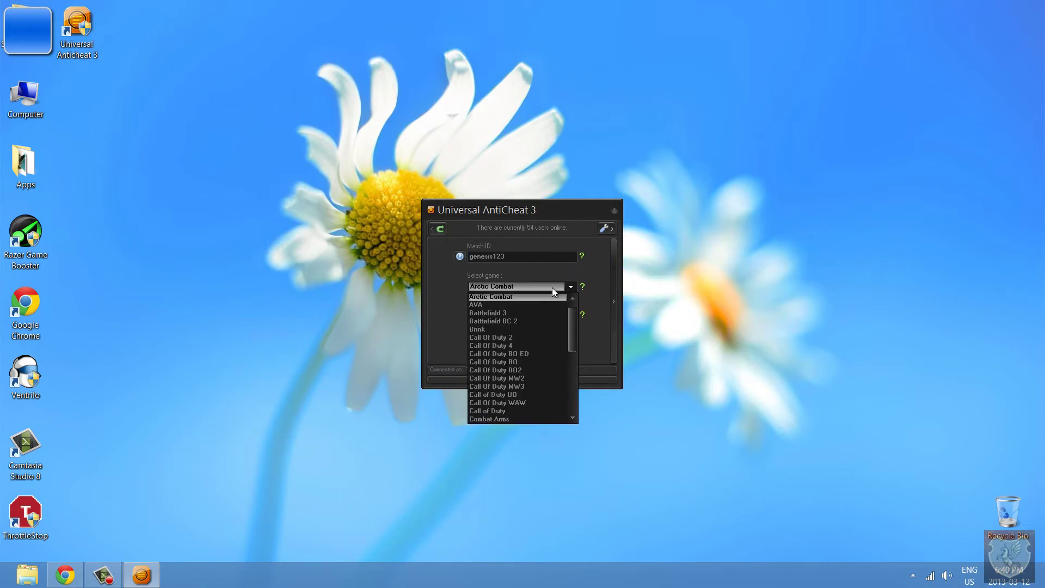
left_click(526, 297)
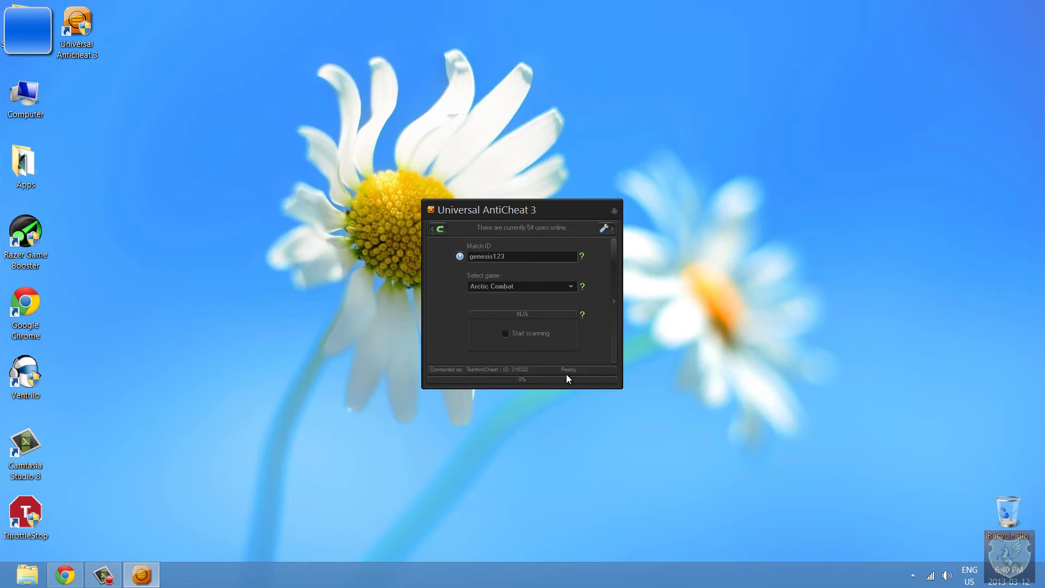
Enable the Remove freez lag service function and accept its warning.
left_click(610, 229)
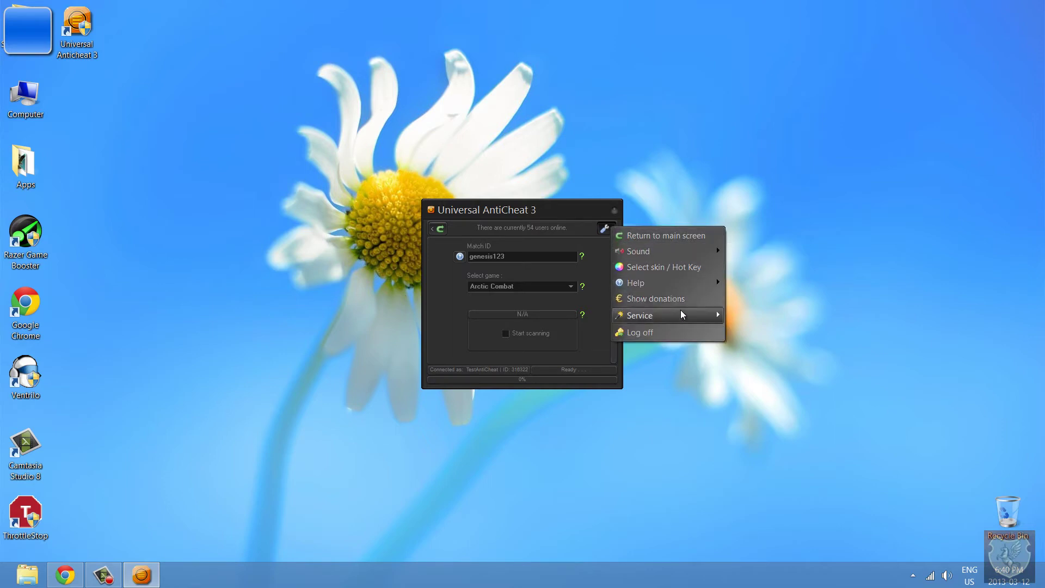
mouse_move(684, 314)
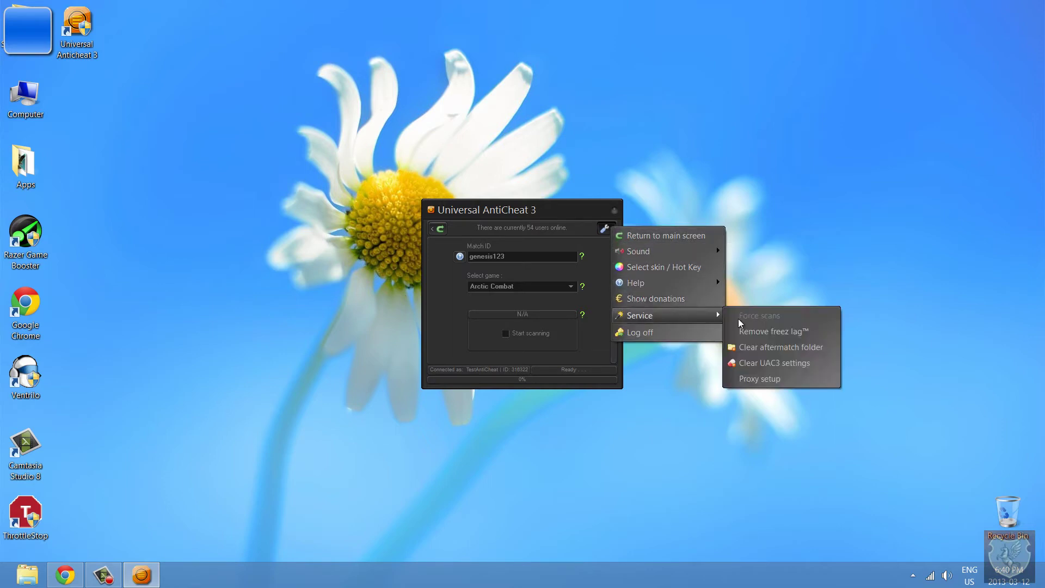
left_click(780, 334)
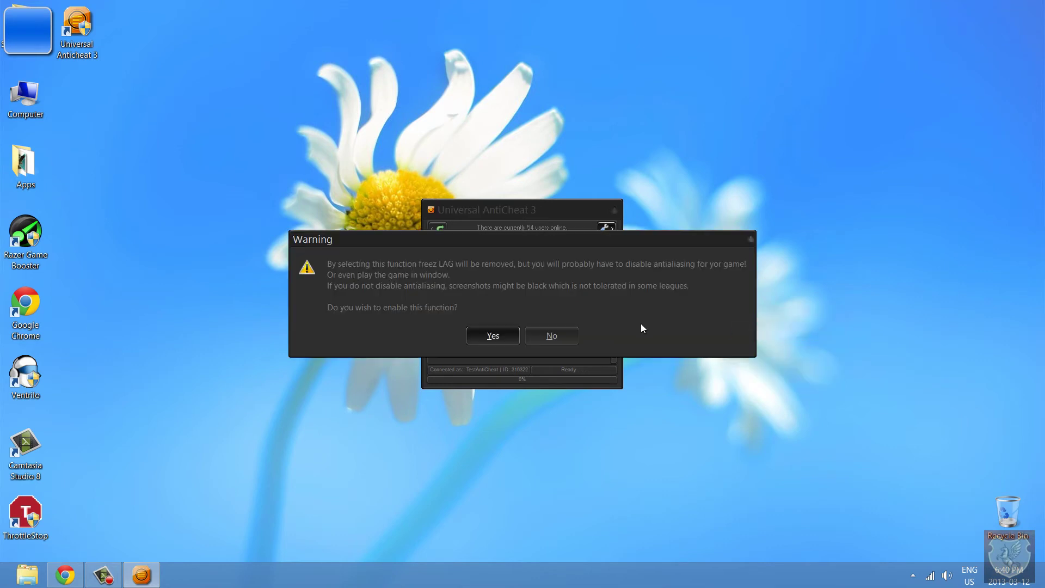
left_click(492, 334)
left_click(542, 308)
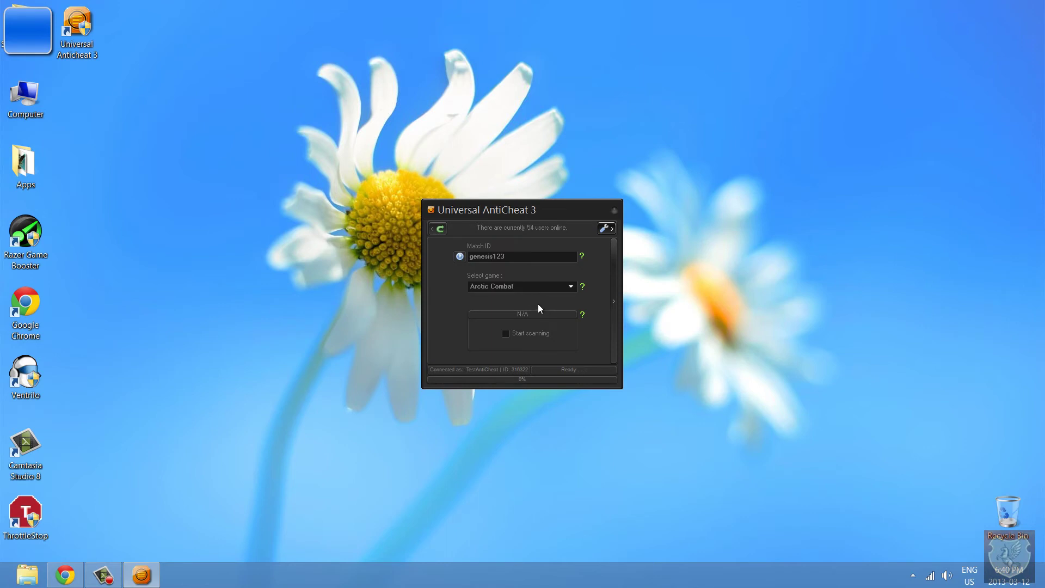
Start scanning, and log in to the Arctic Combat launcher with the account password.
left_click(508, 334)
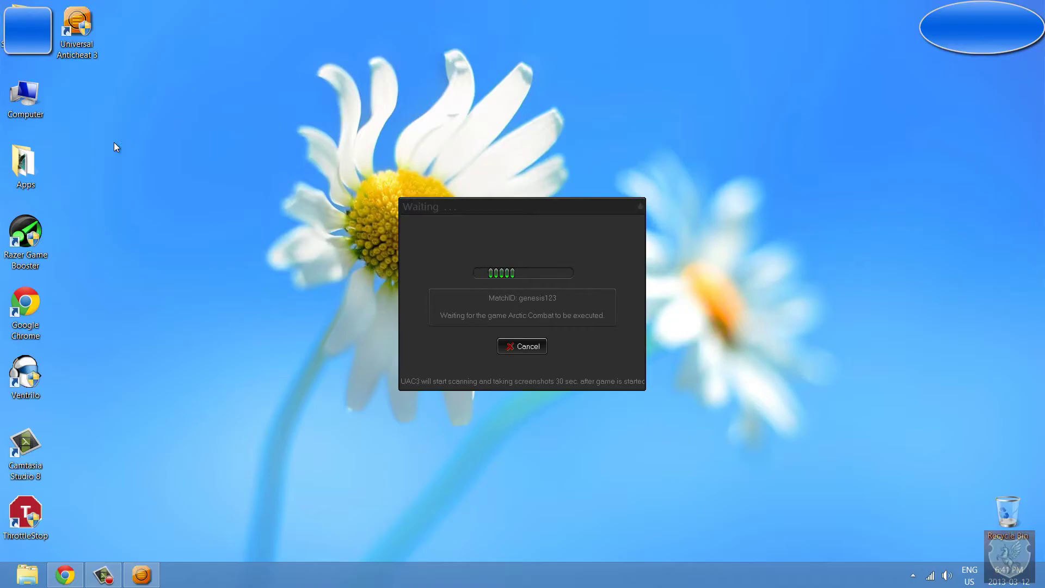
left_click(594, 302)
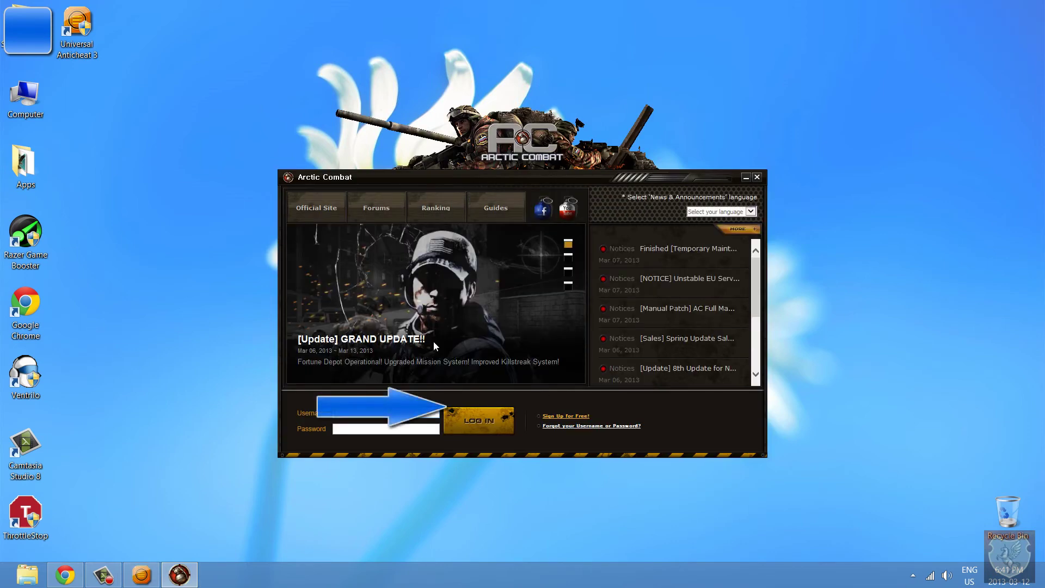
key("Tab")
type("•••••••••")
key("Return")
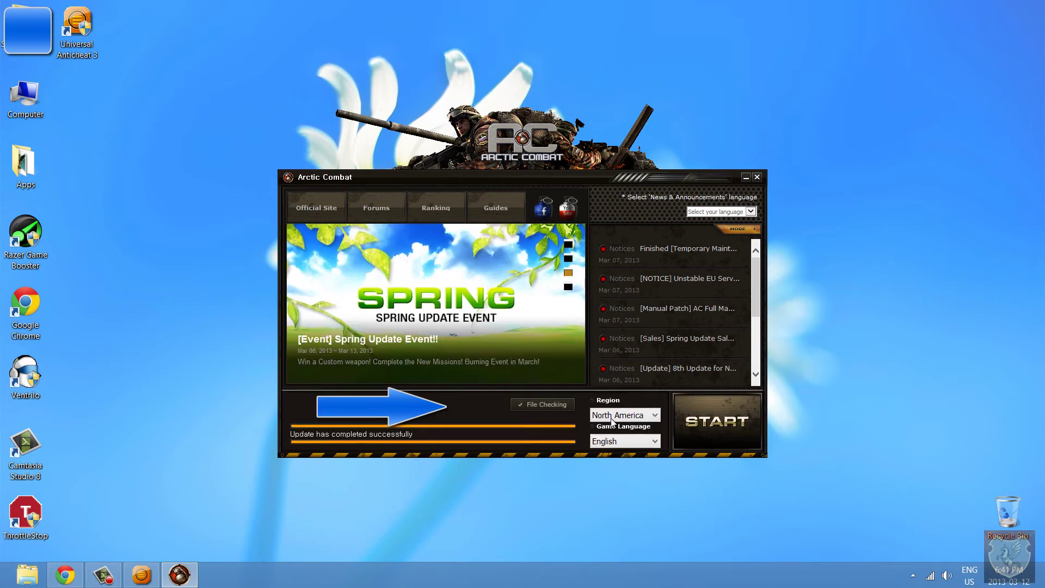
Start Arctic Combat with North America as the region.
left_click(613, 420)
left_click(619, 417)
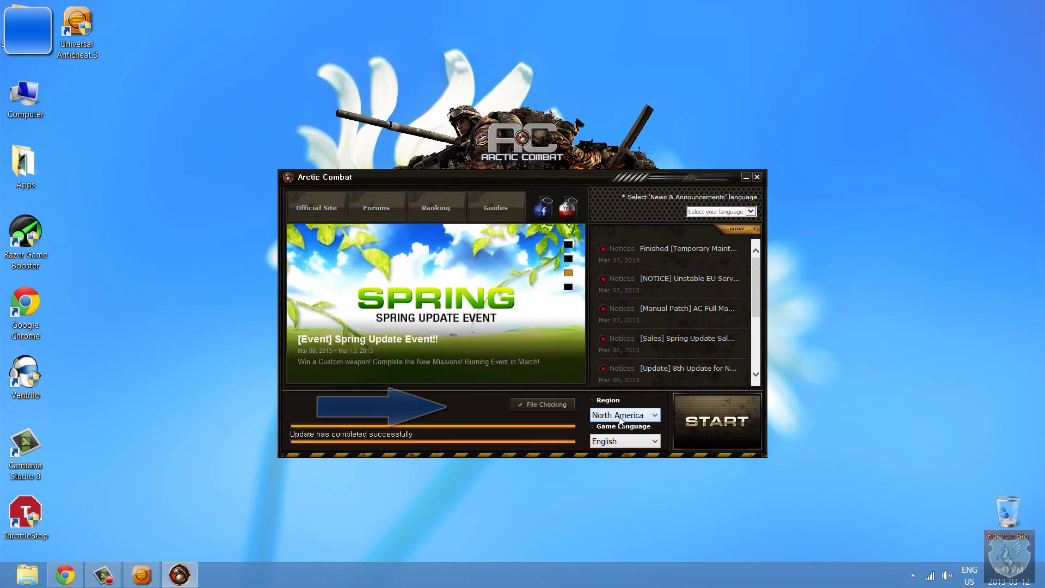
left_click(721, 420)
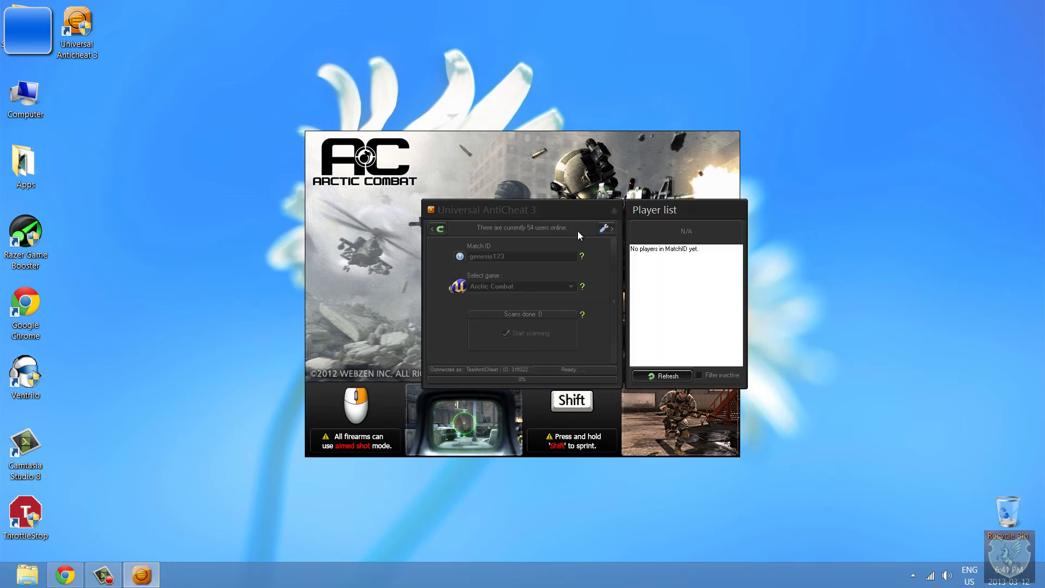
Move the Universal AntiCheat window away from the middle of the game and refresh the match's player list.
left_click_drag(539, 210, 729, 382)
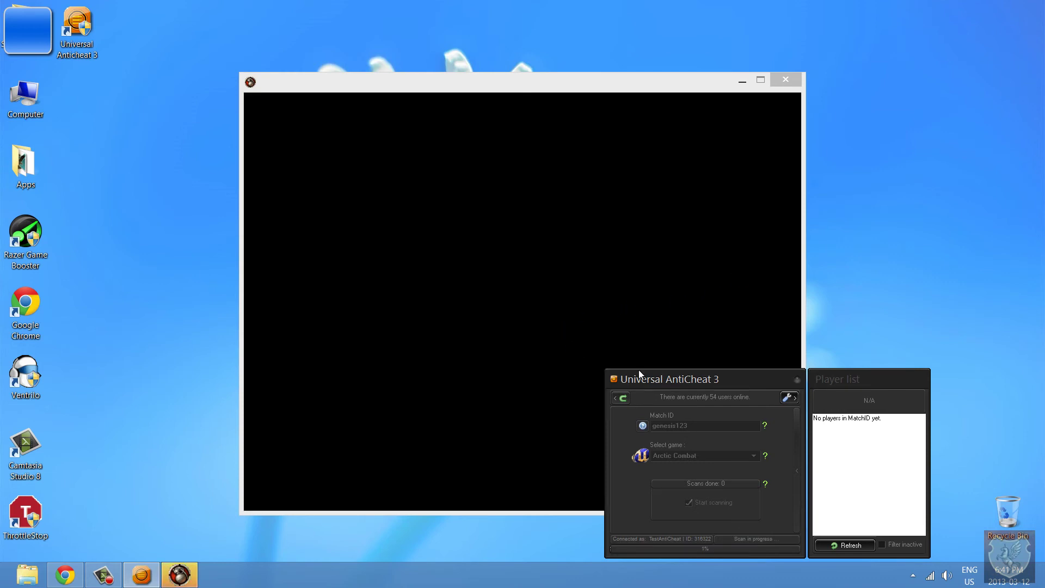
left_click(843, 545)
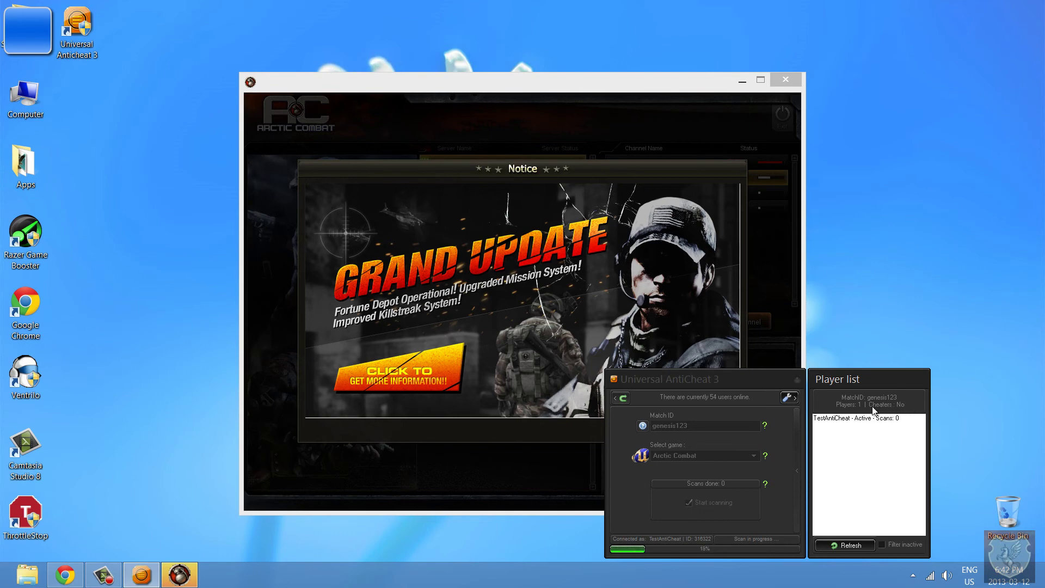
Close the Grand Update notice in Arctic Combat and enter channel NA-West-01 on North America Server-West.
left_click(596, 416)
left_click(691, 424)
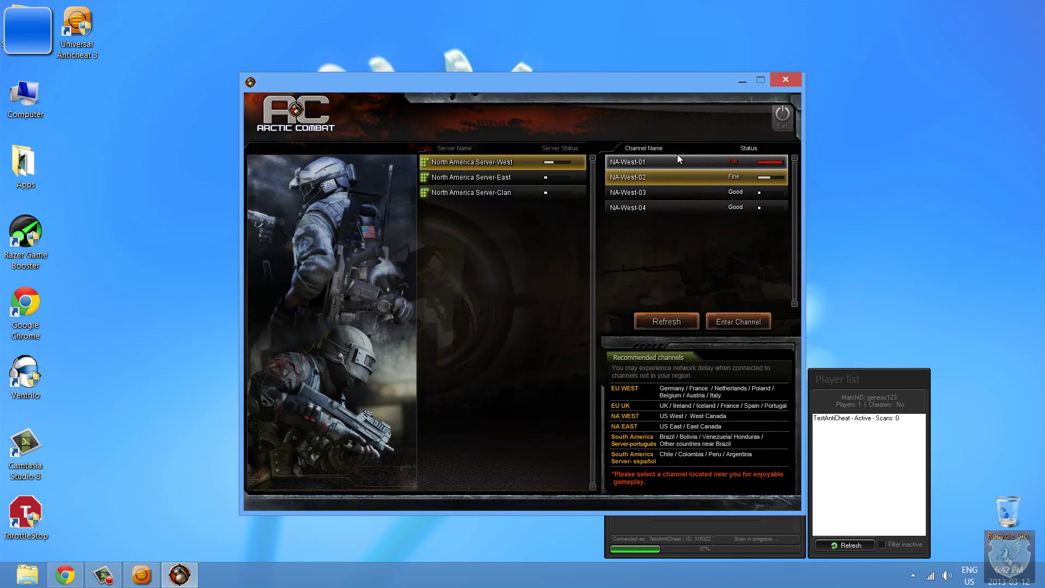
double_click(678, 160)
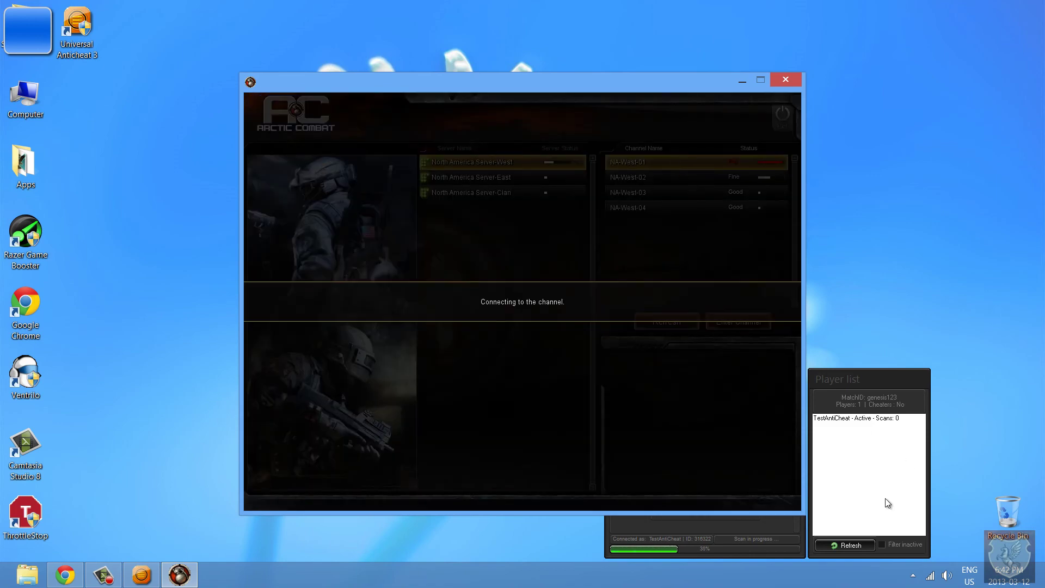
Move the Universal AntiCheat window beside the game and select room 32, DeathRecon -|- Bootcamp, in the game's room list.
left_click(721, 538)
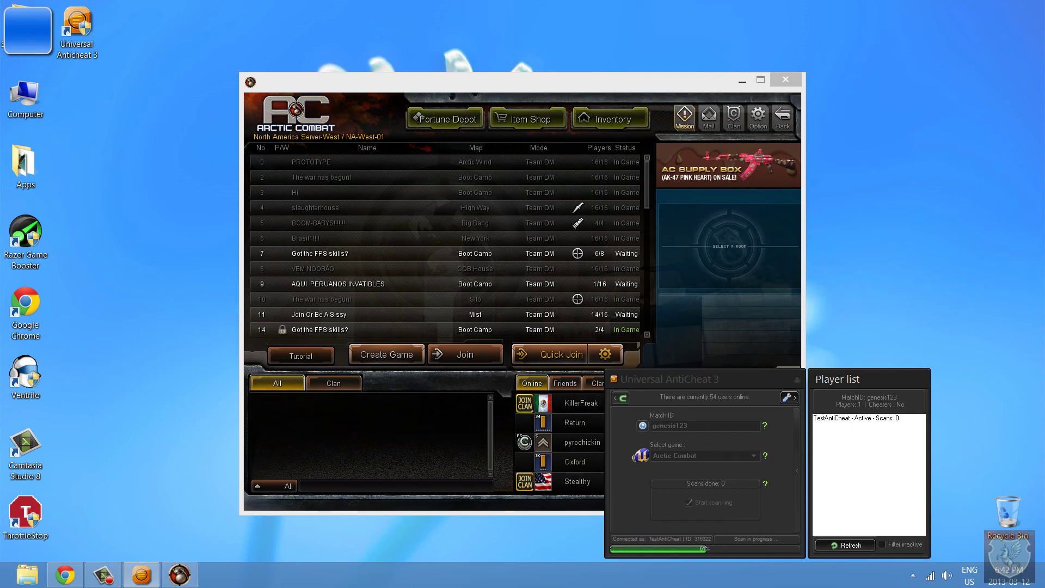
left_click_drag(746, 384, 996, 218)
left_click(441, 240)
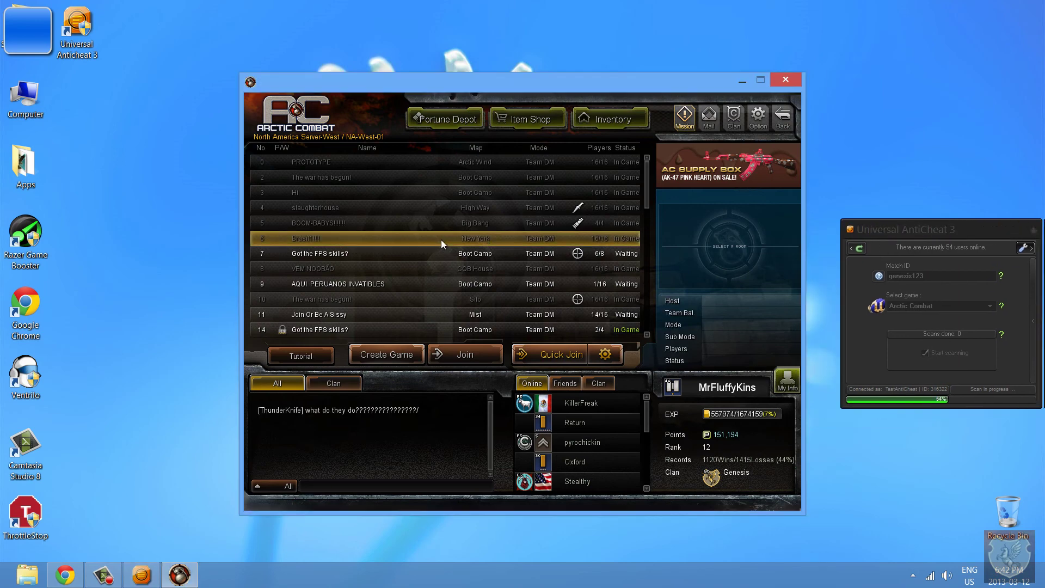
left_click(599, 300)
scroll(631, 318, "down", 3)
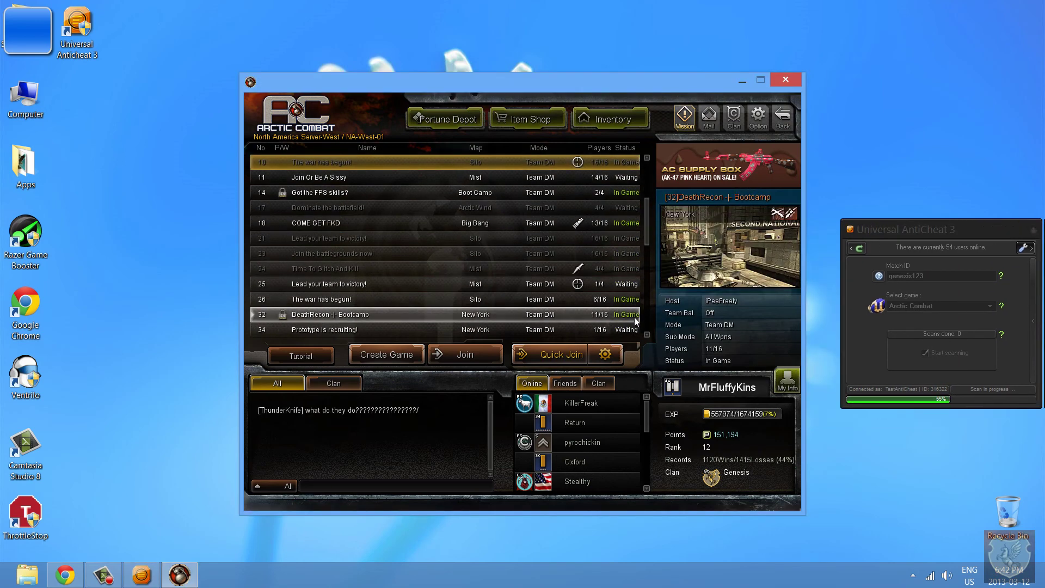
Move the Universal AntiCheat window partly over the game, and quit Arctic Combat.
left_click_drag(919, 235, 740, 230)
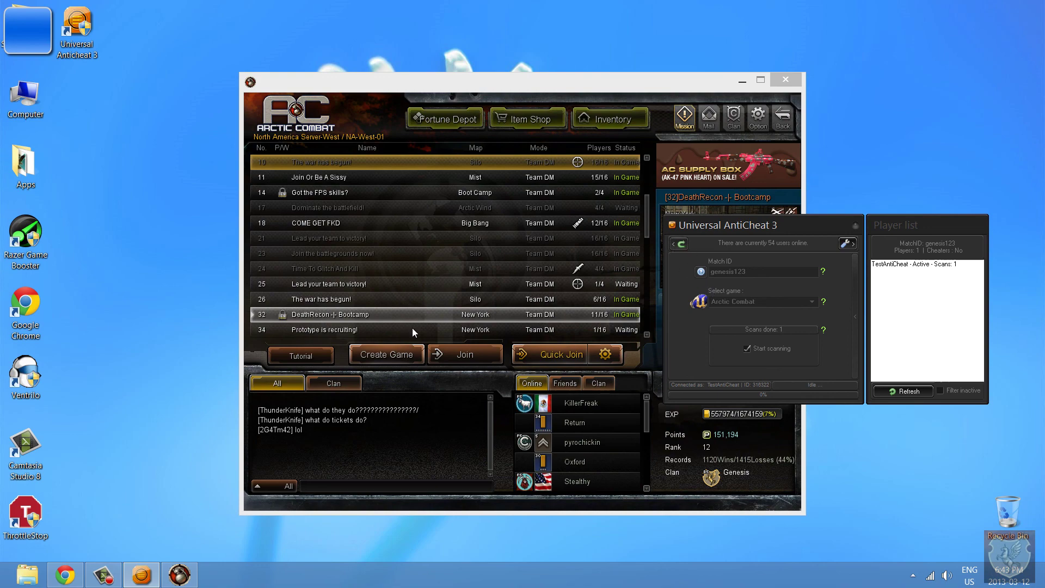
left_click(463, 299)
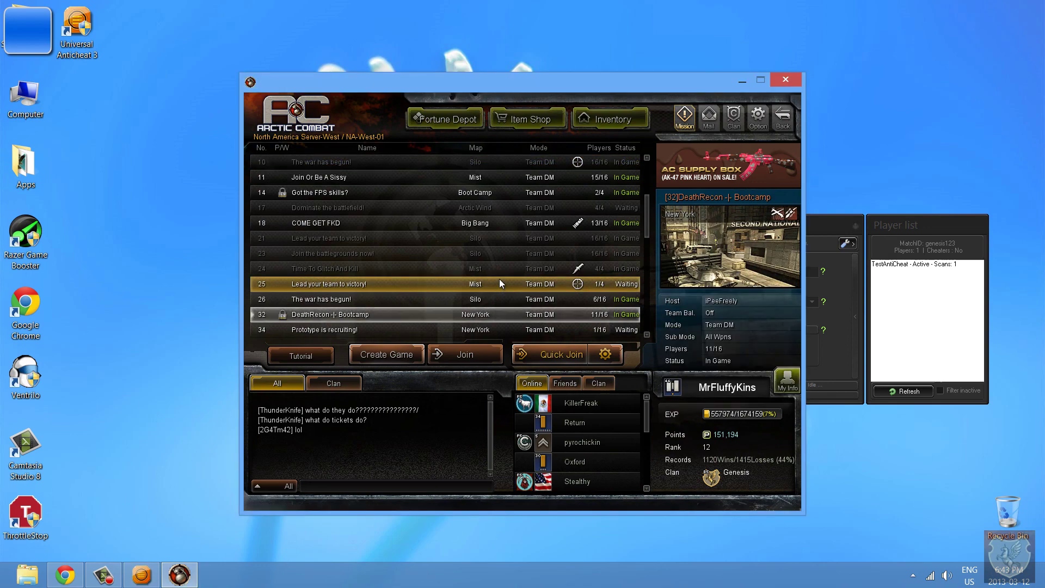
left_click(797, 80)
left_click(476, 419)
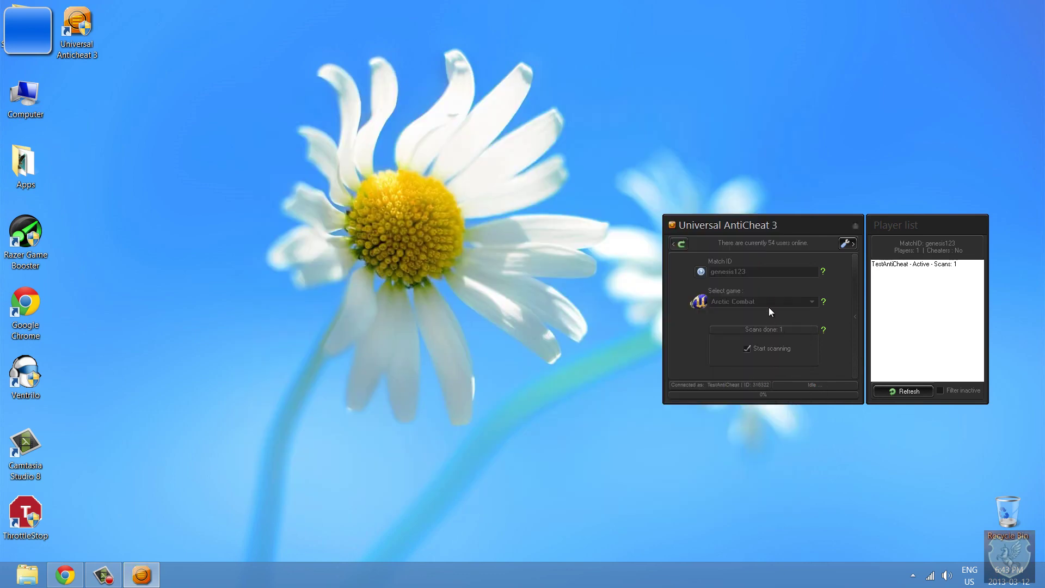
Stop scanning to upload the results, and search the Arctic Combat match screens for match ID genesis123.
left_click(764, 345)
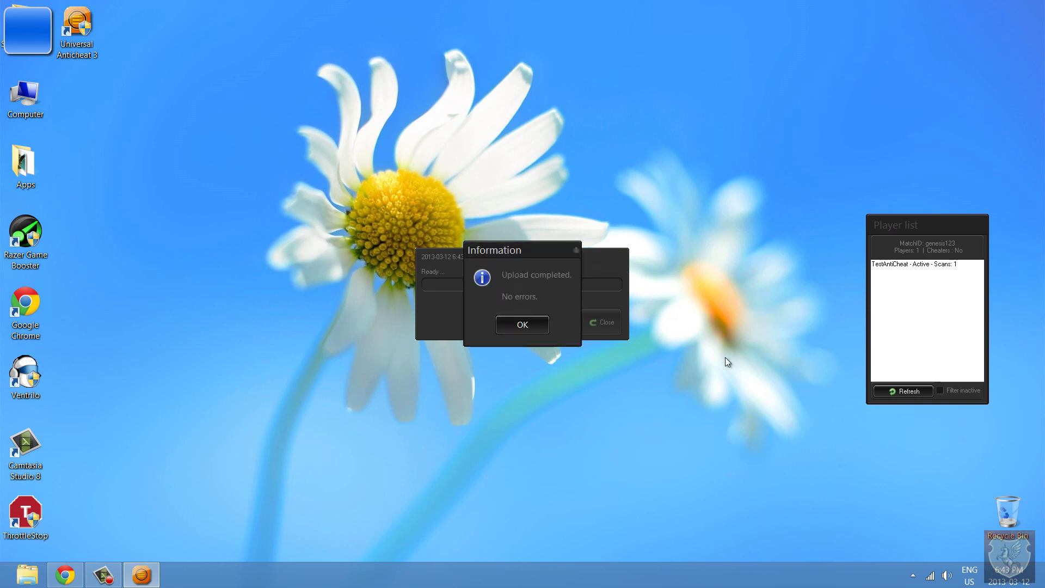
left_click(508, 329)
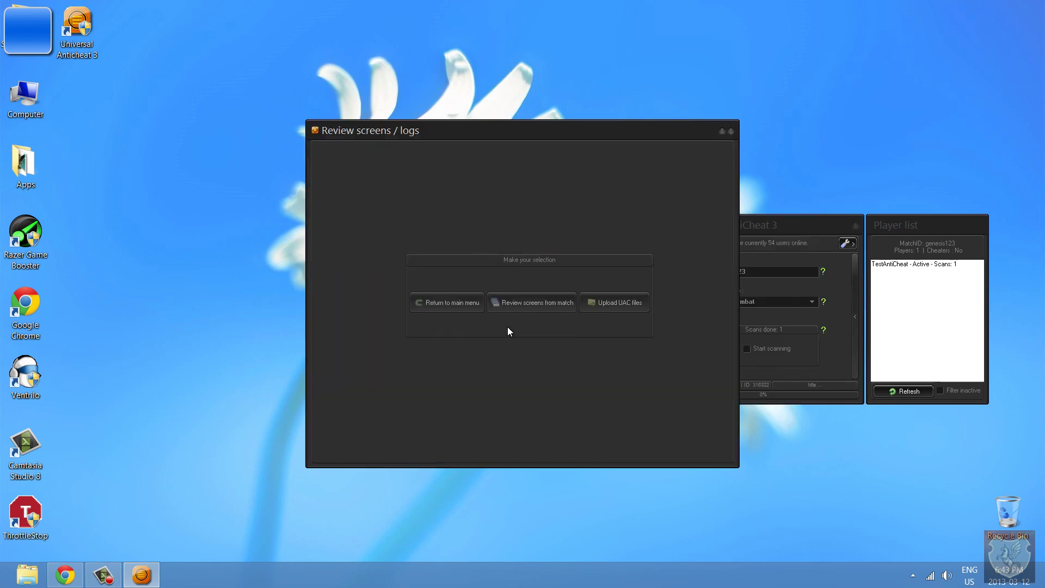
left_click(531, 306)
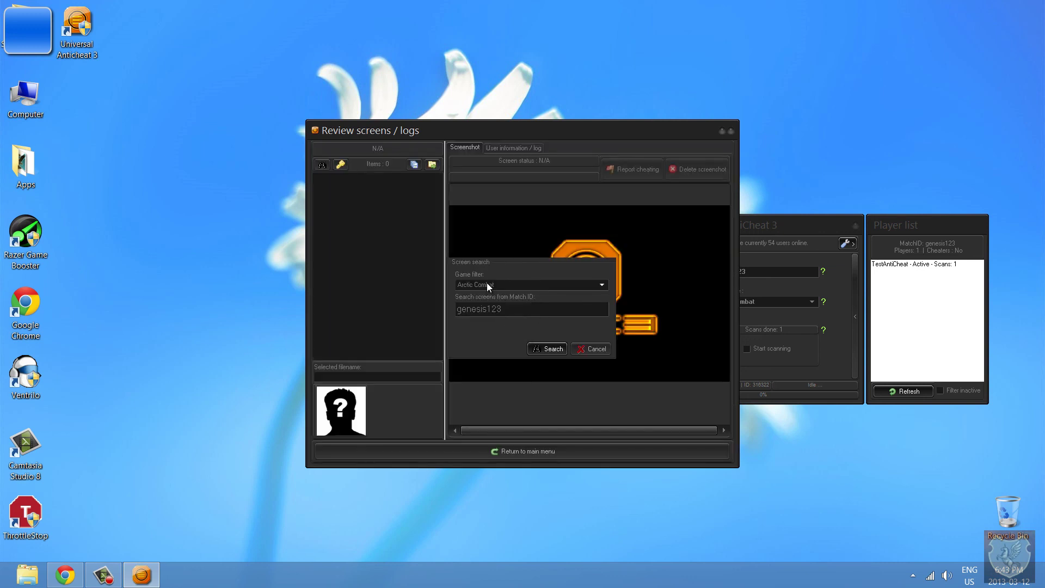
left_click(561, 346)
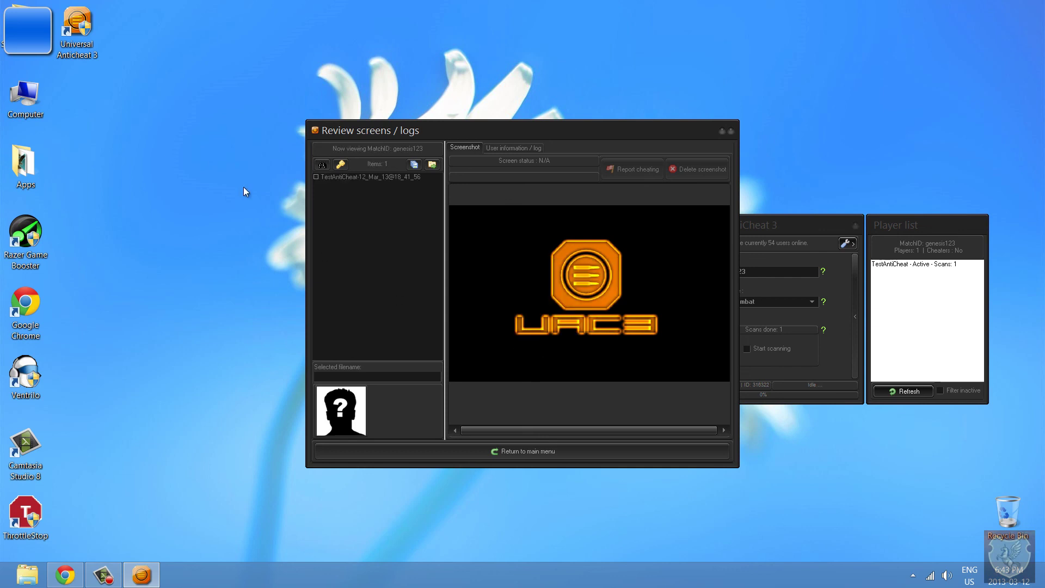